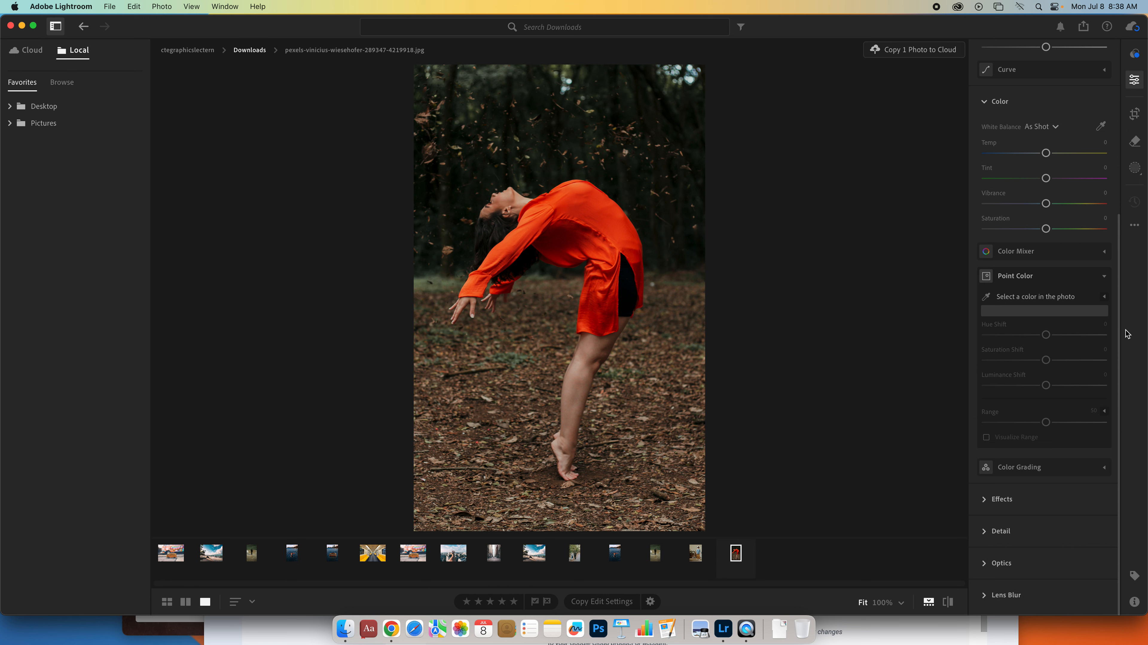
Step: Open the Color Mixer, look at its Color adjustment mode and return it to Saturation
left_click(1105, 252)
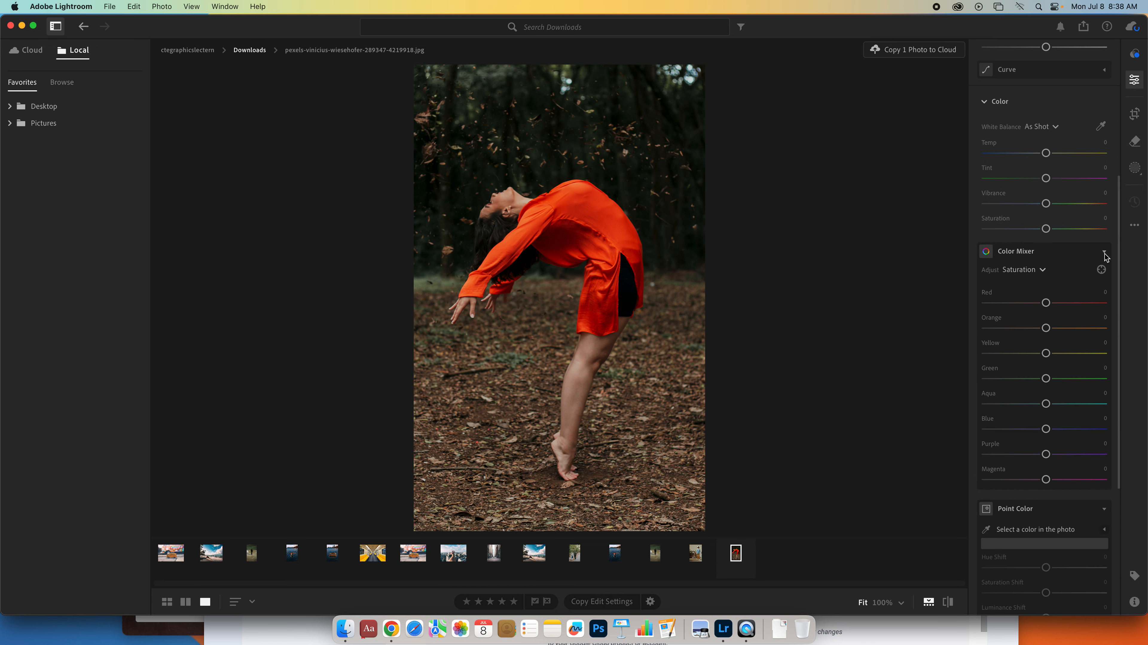
left_click(1038, 270)
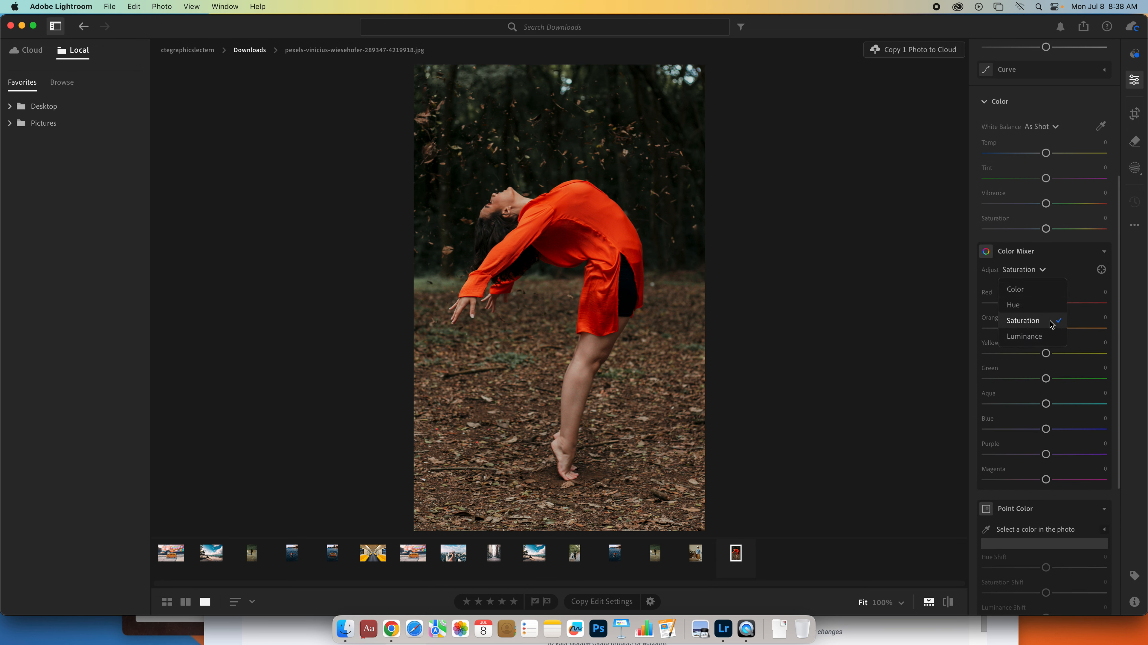
left_click(1046, 290)
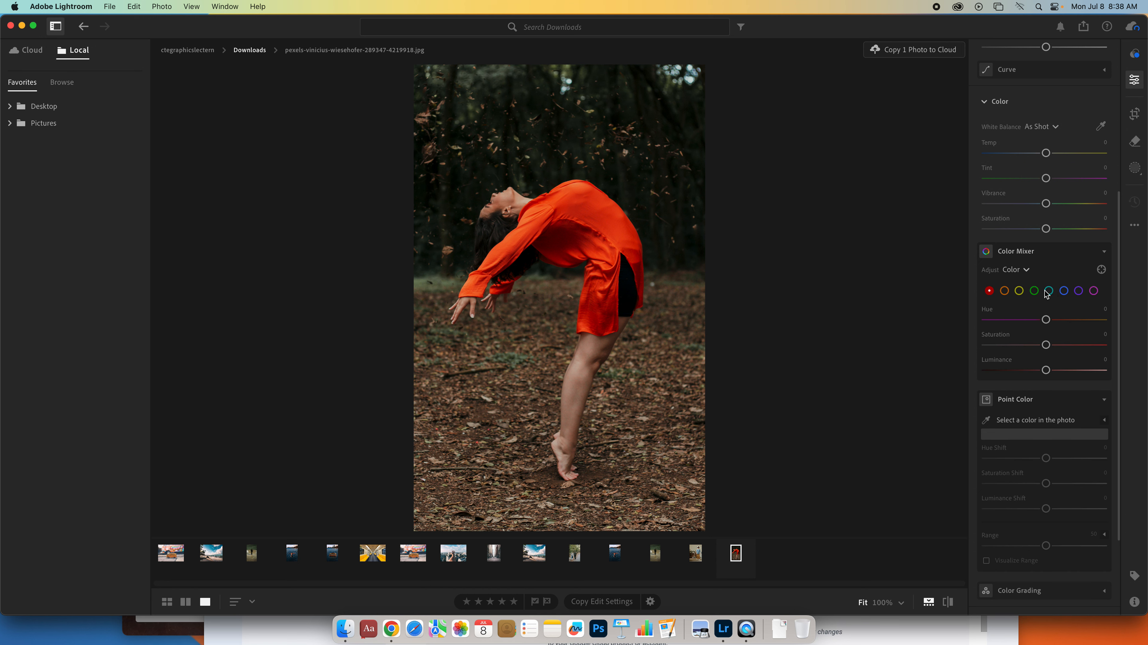
left_click(1028, 270)
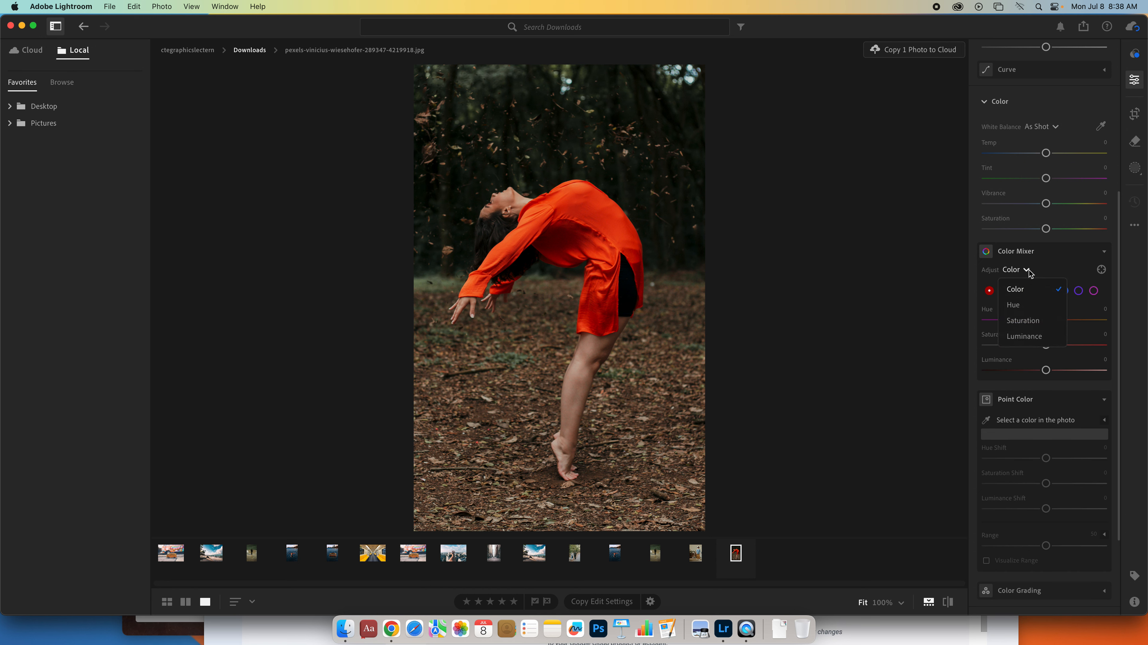
left_click(1037, 319)
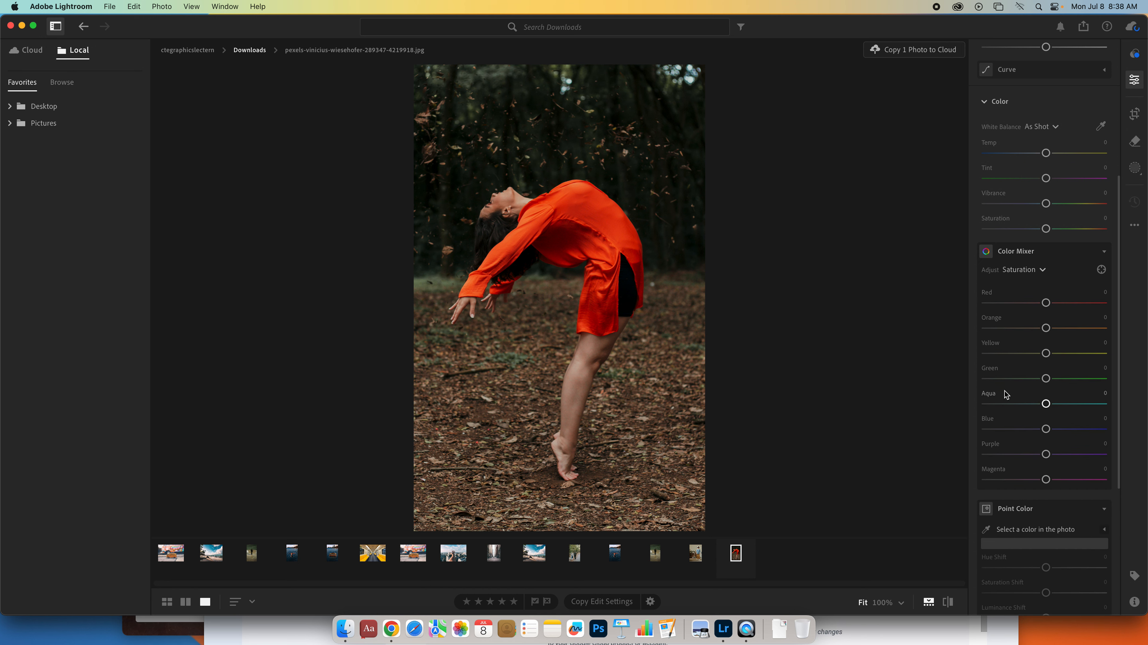
Step: Set the saturation of all eight Color Mixer colours, Red through Magenta, to -100
left_click_drag(1047, 303, 985, 302)
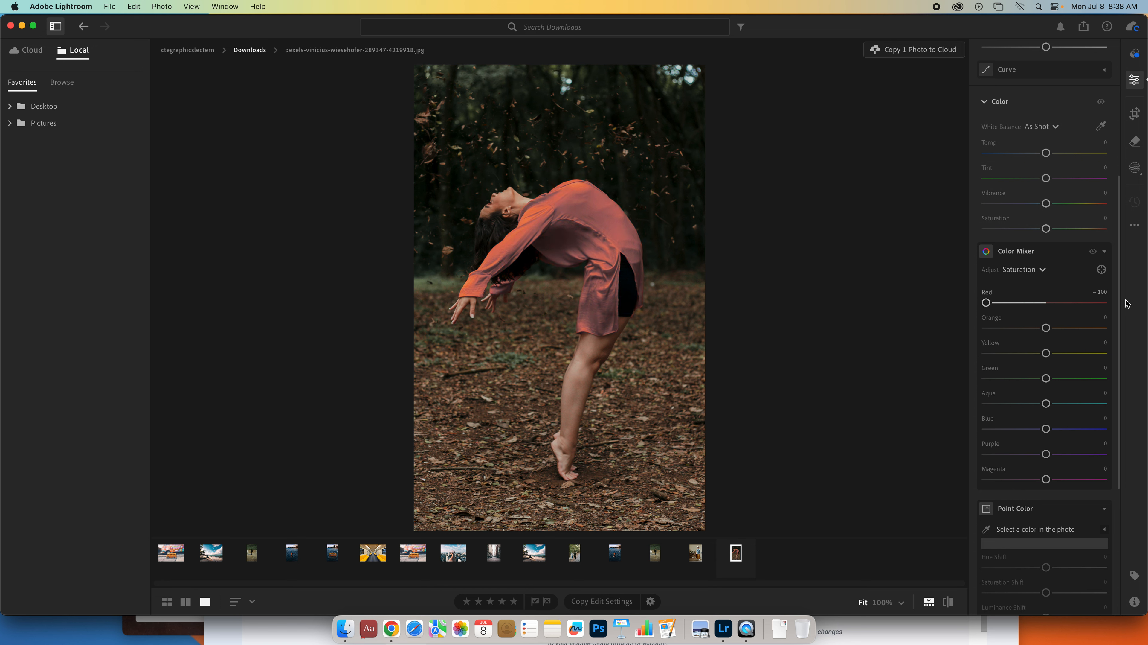
left_click_drag(1046, 327, 971, 359)
left_click_drag(1047, 378, 962, 406)
left_click_drag(1018, 378, 966, 385)
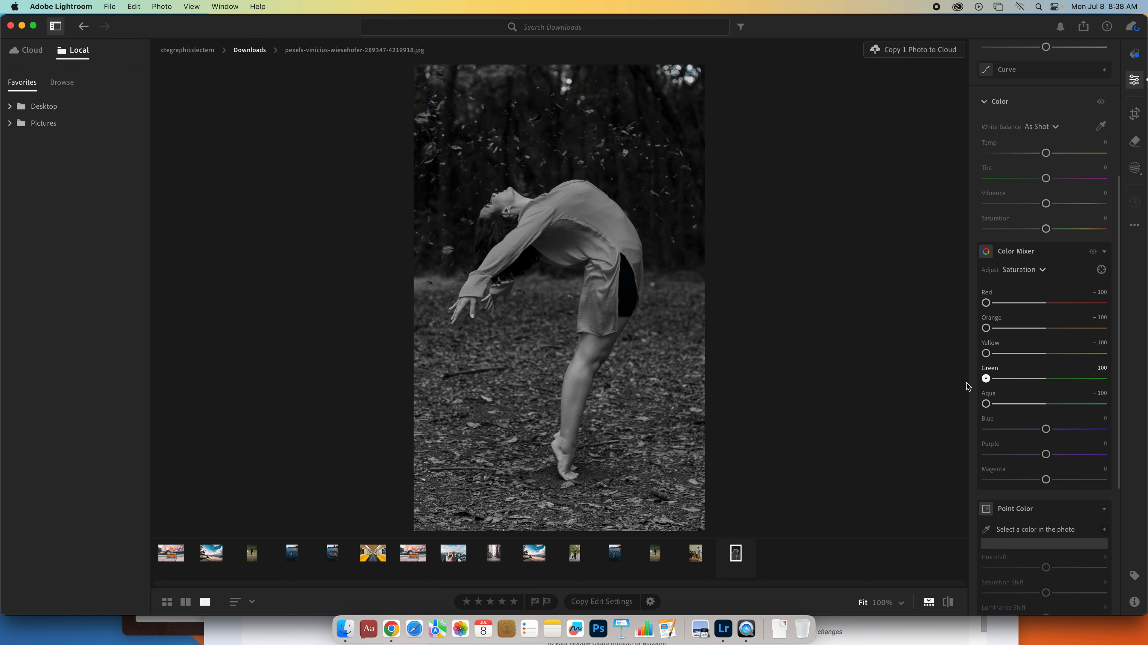
left_click_drag(1046, 428, 985, 430)
left_click_drag(1046, 454, 982, 481)
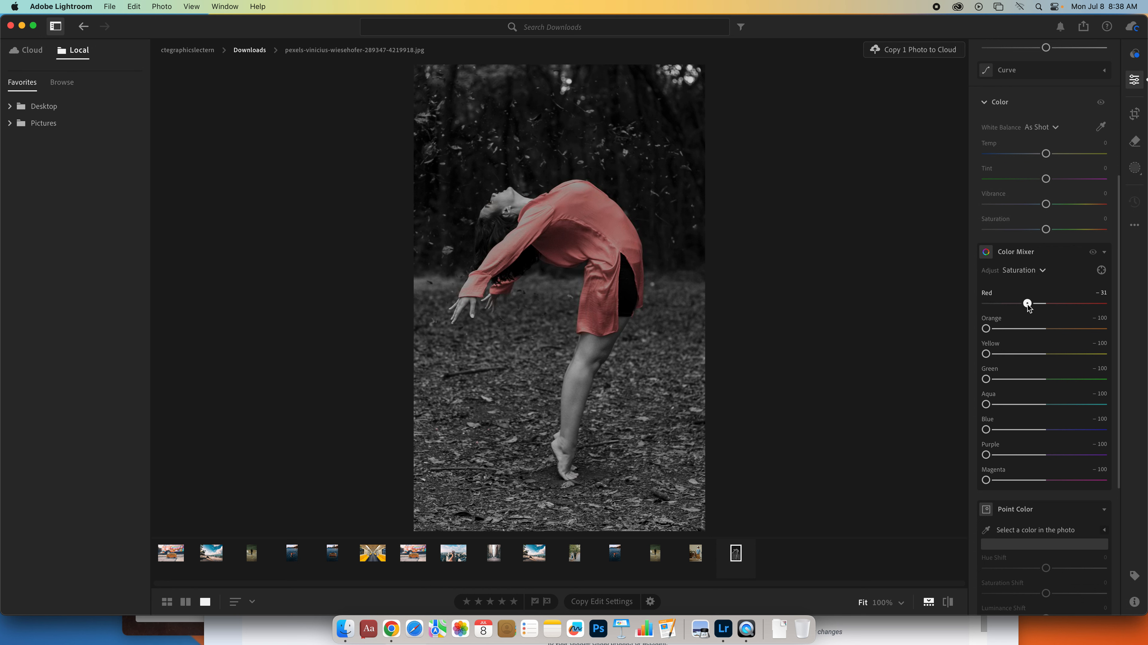
Step: Set the Red, Orange and Yellow saturation to 0 so the warm tones regain their colour
left_click(1096, 293)
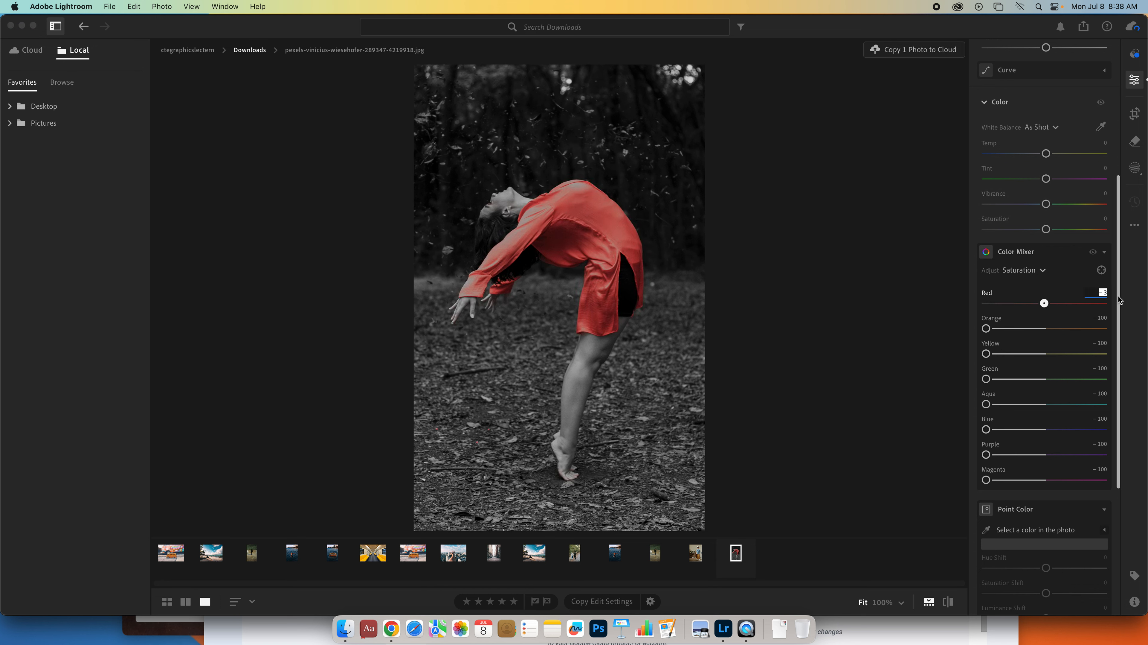
type("0")
key("Tab")
type("0")
key("Tab")
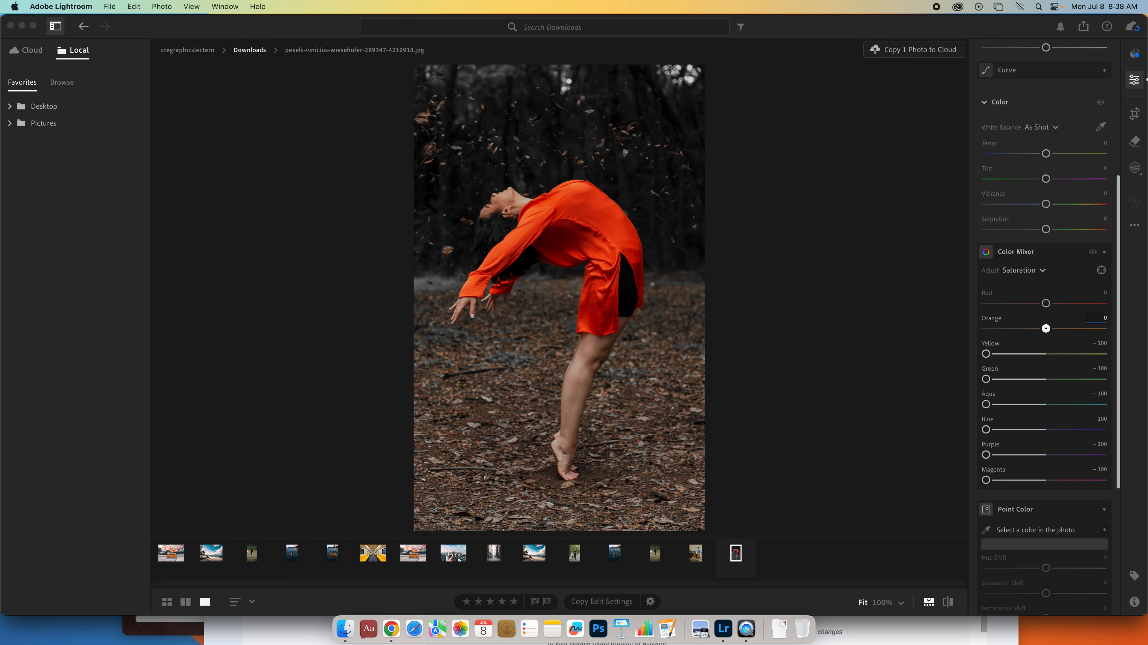
type("0")
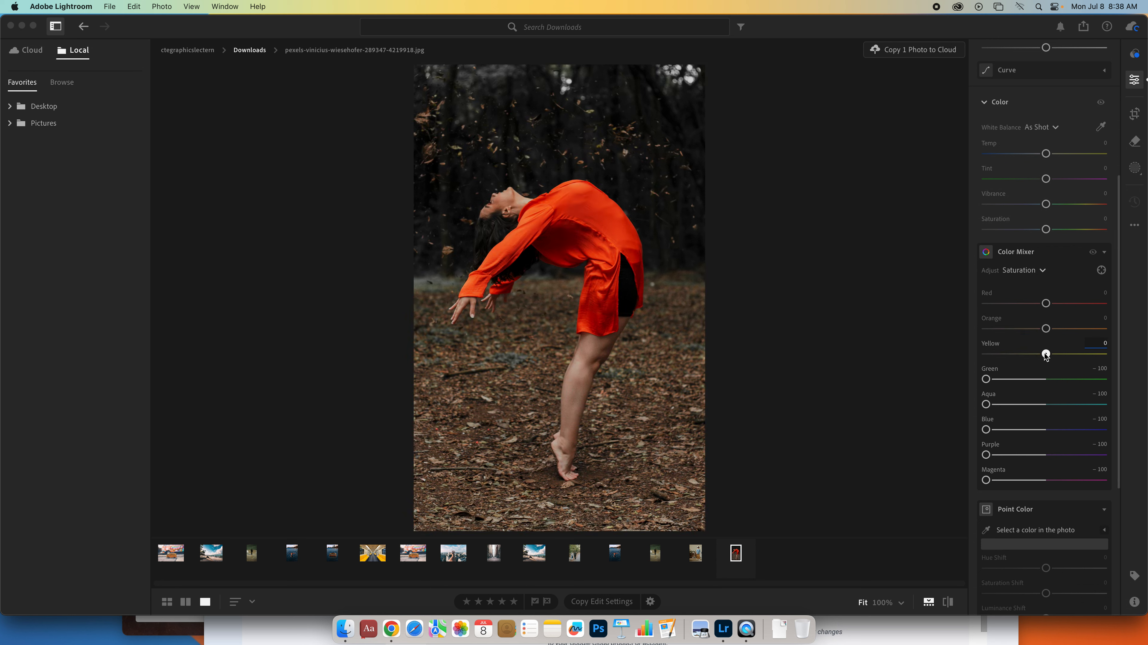
Step: Try small changes to the Yellow and Green saturation in the Color Mixer
mouse_move(1046, 354)
left_mouse_down()
mouse_move(993, 355)
mouse_move(1038, 363)
left_mouse_up()
left_click_drag(1021, 356, 1050, 357)
mouse_move(986, 379)
left_mouse_down()
mouse_move(1067, 384)
mouse_move(997, 388)
left_mouse_up()
left_click(1104, 343)
key("Tab")
Step: Create a new brush mask, set the brush feather to 0 and dismiss the brush tip
left_click(1136, 167)
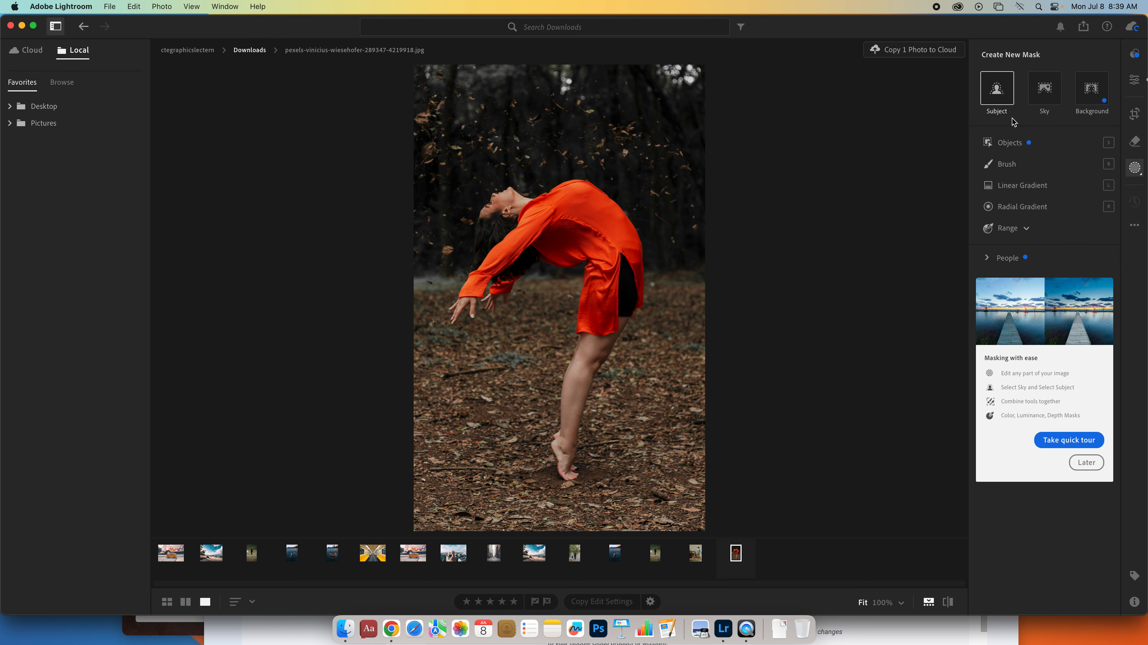
left_click(1007, 164)
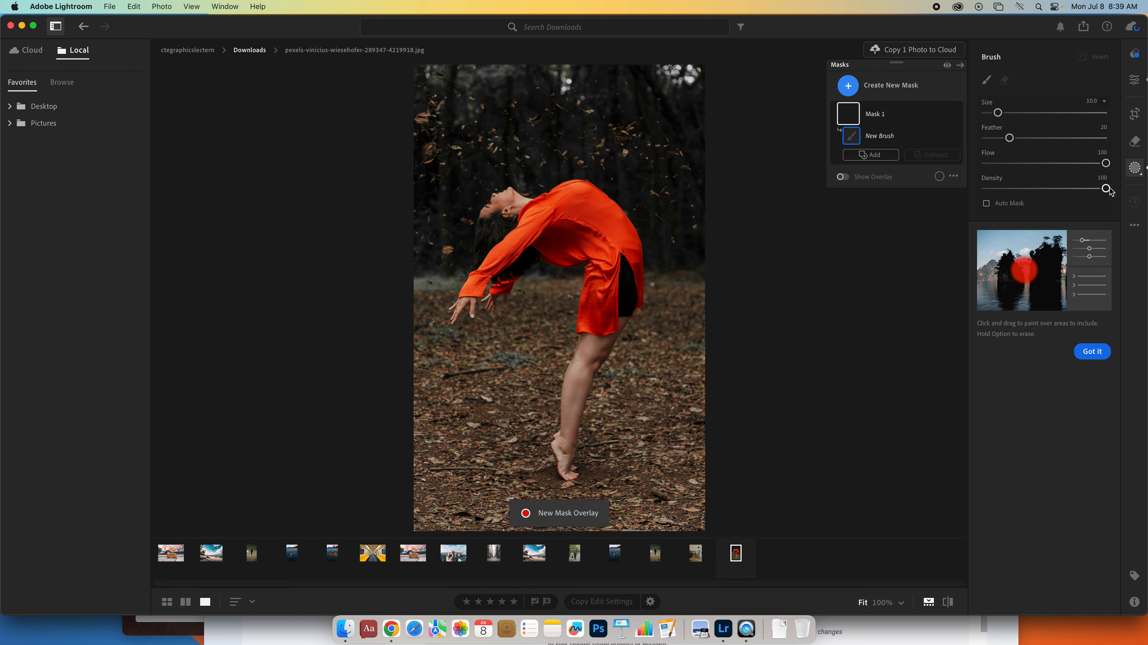
mouse_move(1011, 138)
left_mouse_down()
mouse_move(1068, 144)
mouse_move(1028, 144)
mouse_move(1002, 113)
mouse_move(1018, 139)
mouse_move(986, 139)
left_mouse_up()
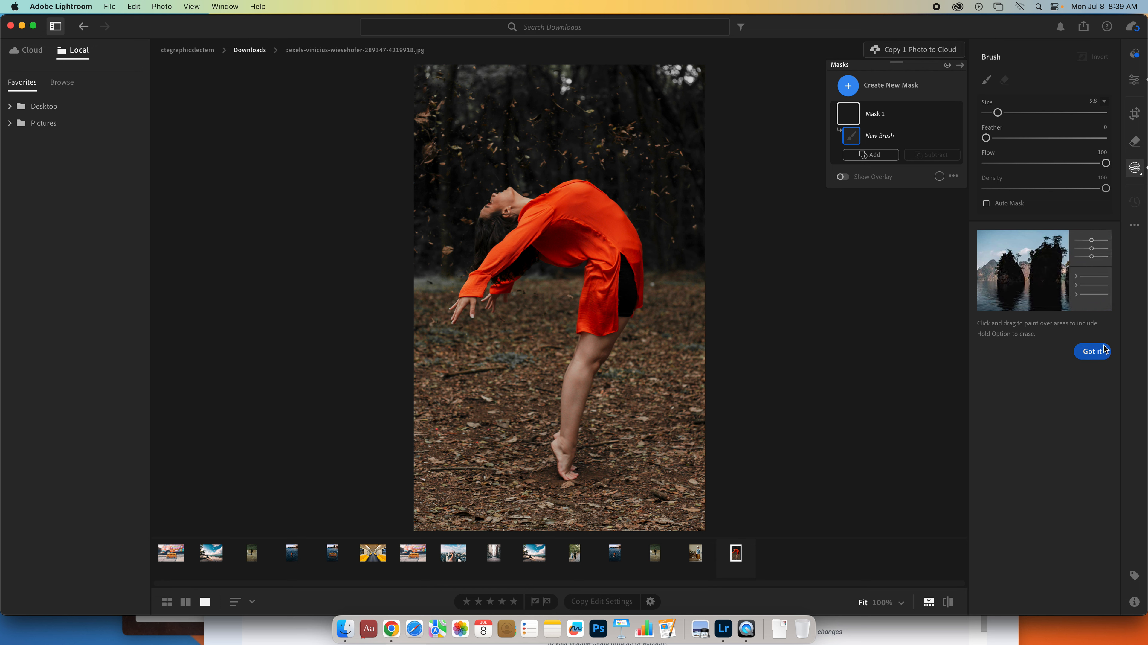
left_click(1093, 351)
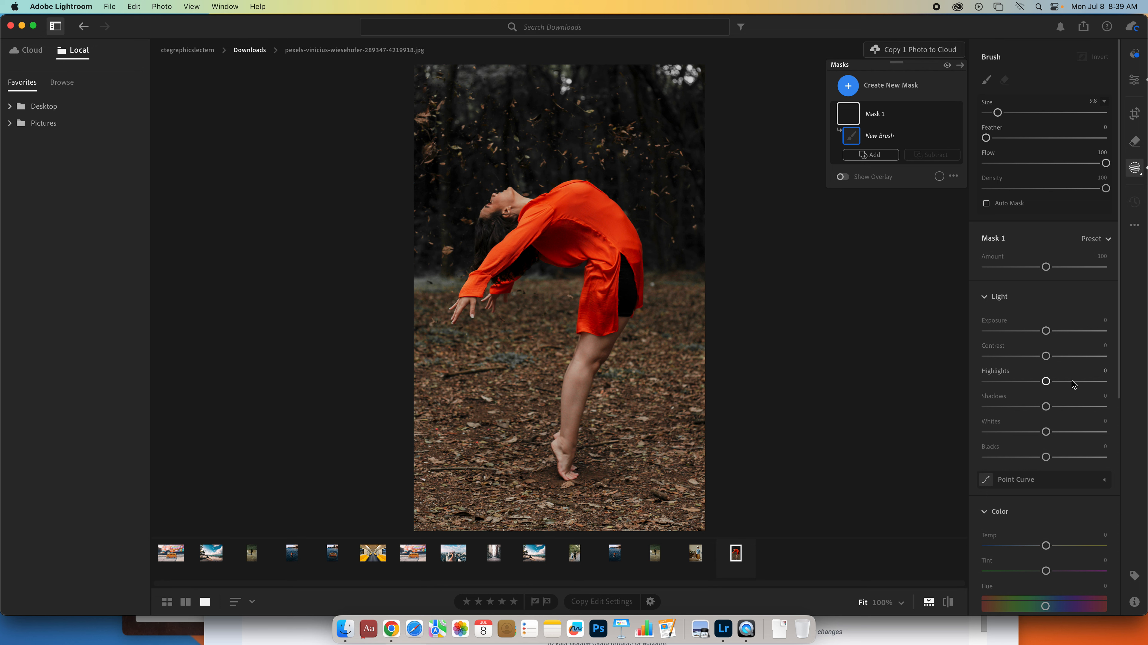
Step: Look through the mask's Light, Point Curve, Color and Effects adjustments
left_click(985, 297)
left_click(986, 297)
scroll(1071, 503, "down", 6)
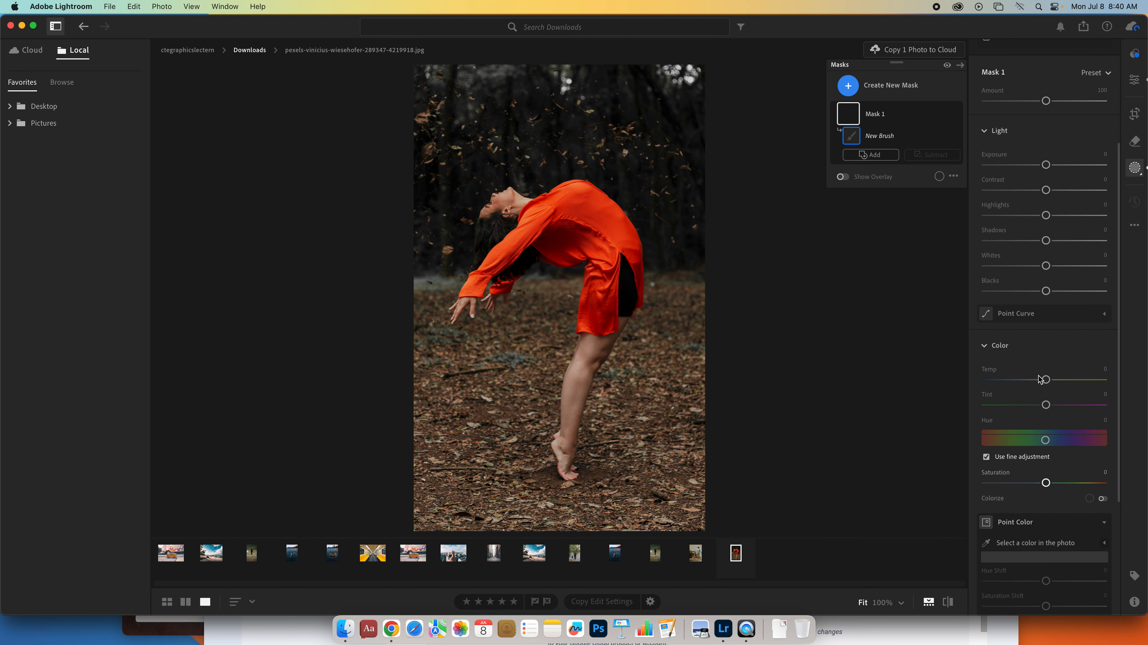
left_click(1104, 314)
left_click(1104, 314)
scroll(1052, 389, "down", 2)
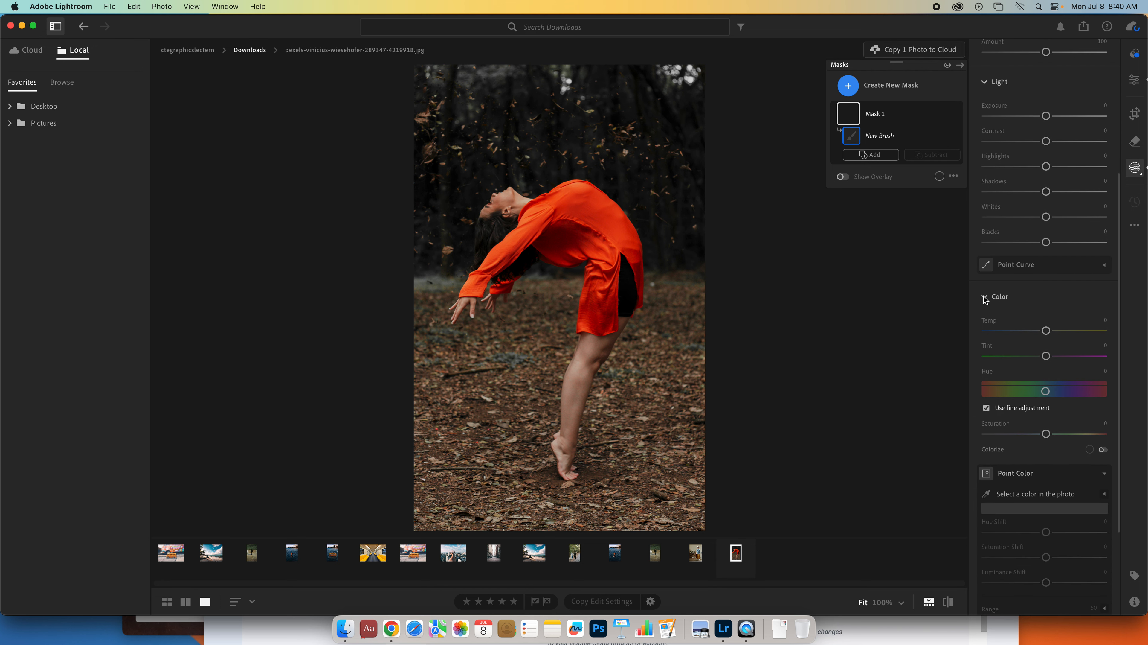
left_click(987, 297)
scroll(1020, 379, "down", 1)
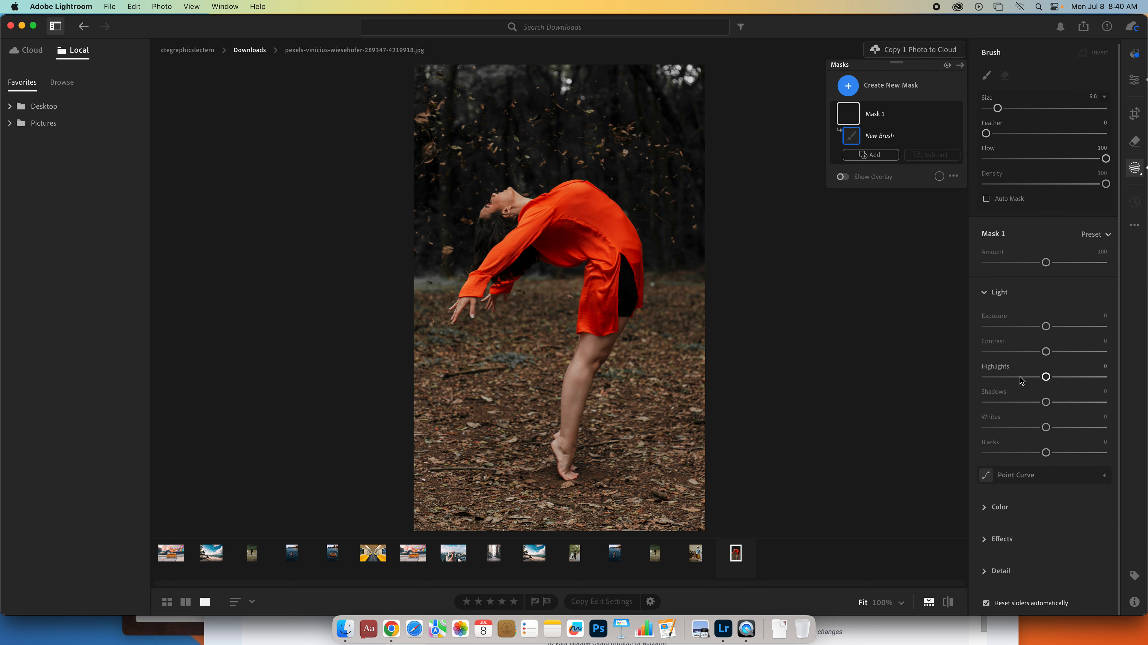
left_click(985, 538)
scroll(1012, 500, "down", 3)
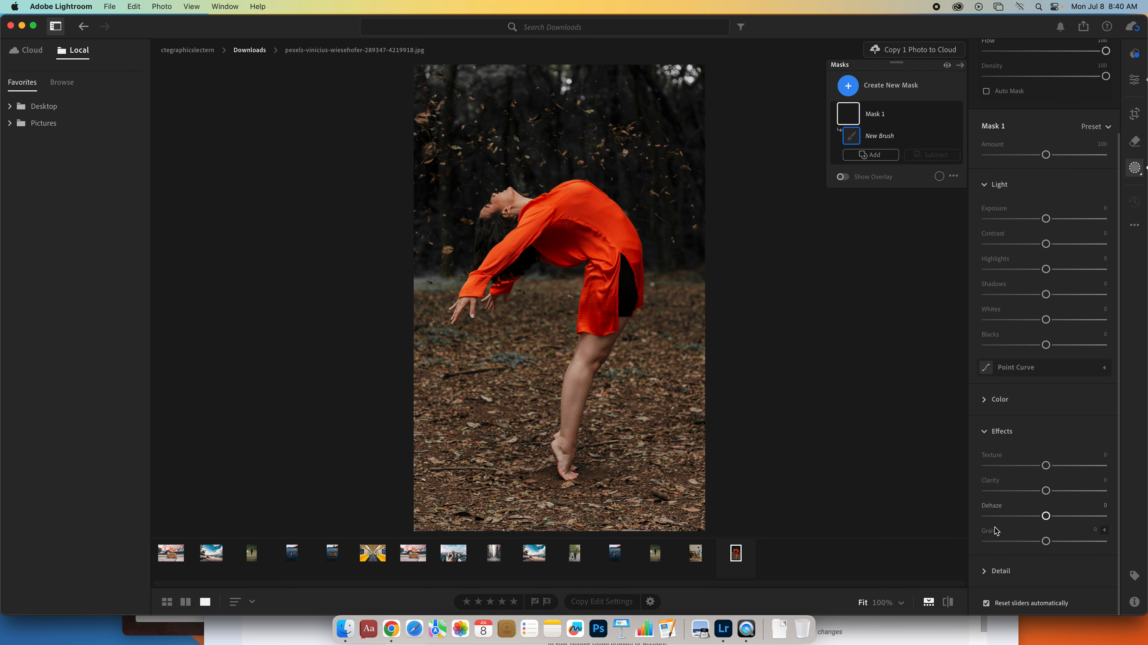
left_click(999, 399)
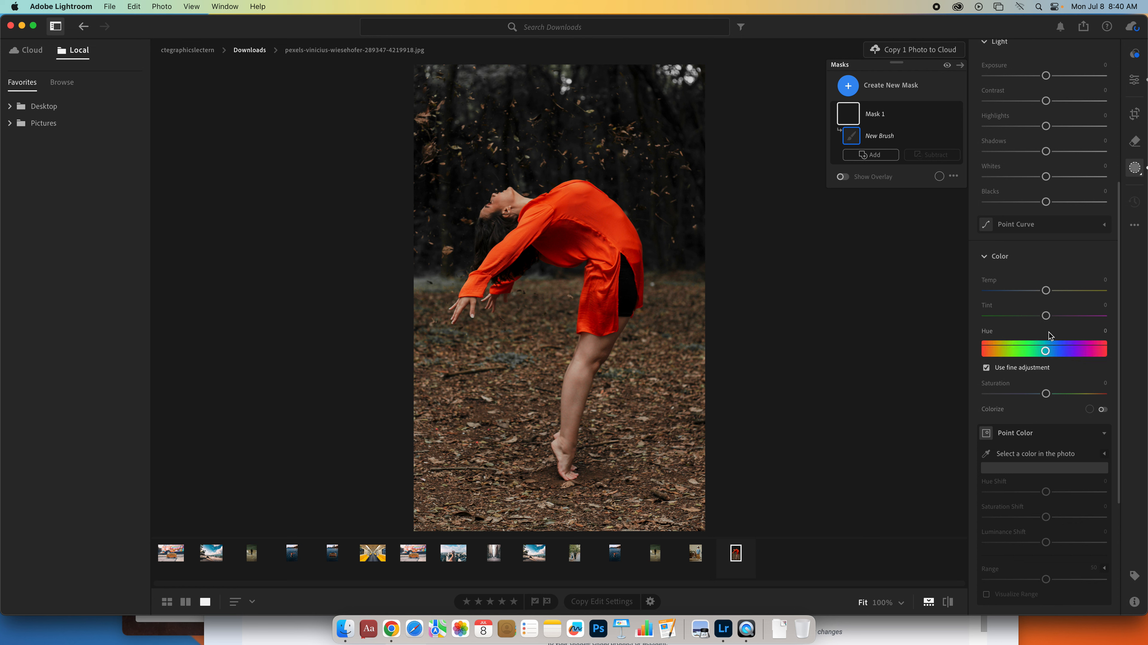
scroll(1068, 445, "down", 2)
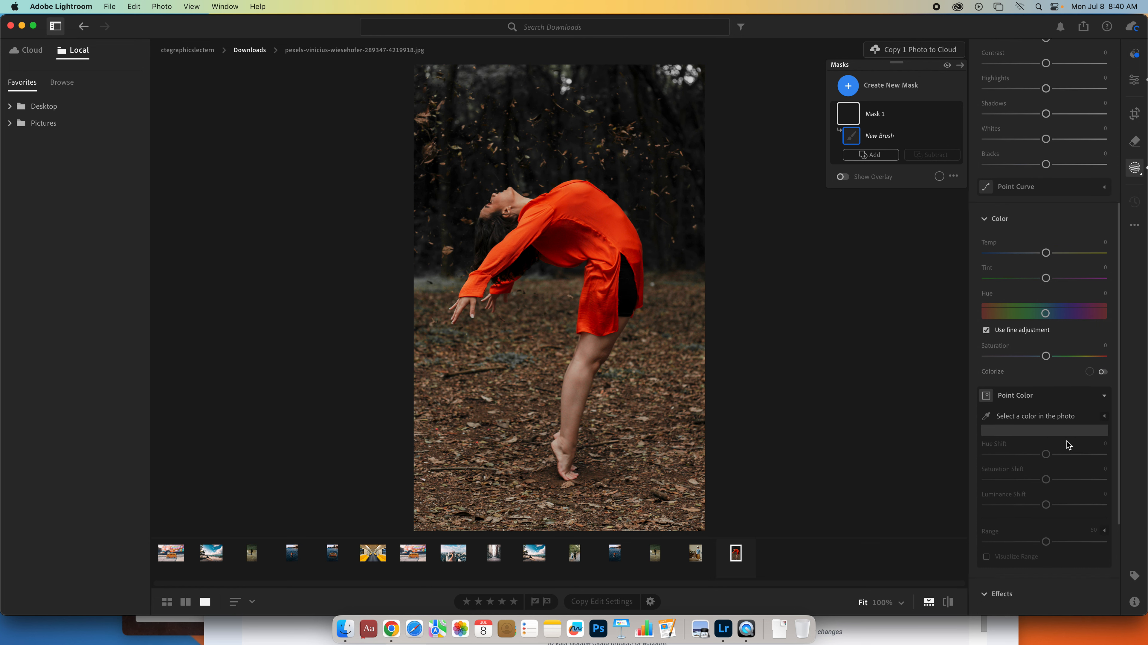
scroll(1068, 445, "down", 5)
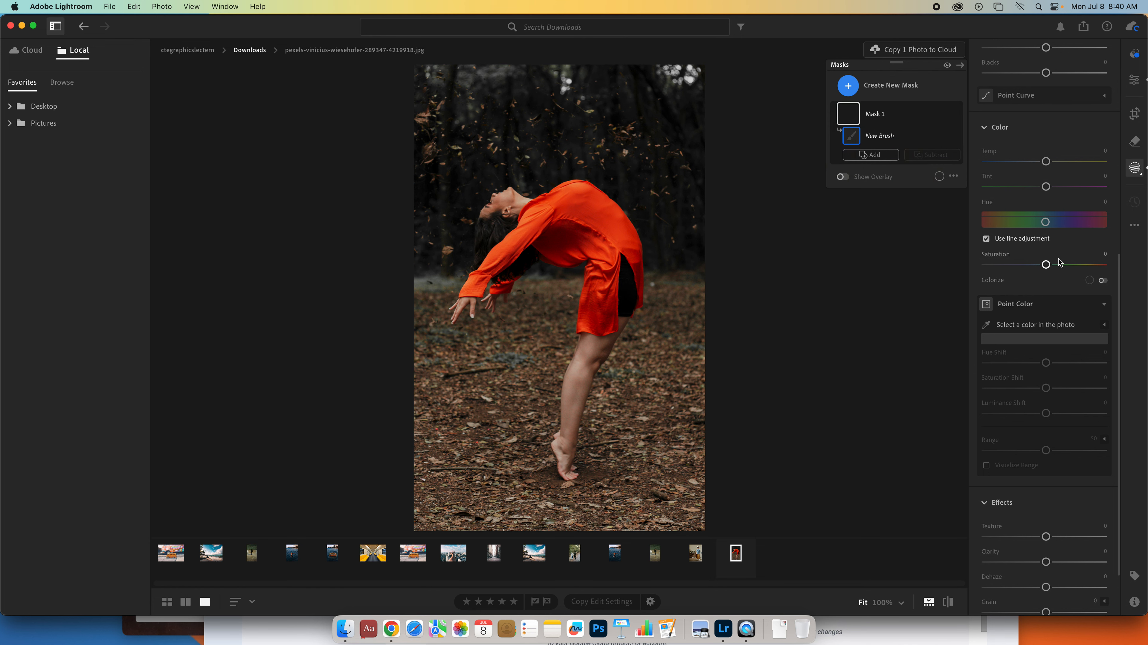
scroll(1054, 262, "up", 8)
scroll(1061, 270, "up", 5)
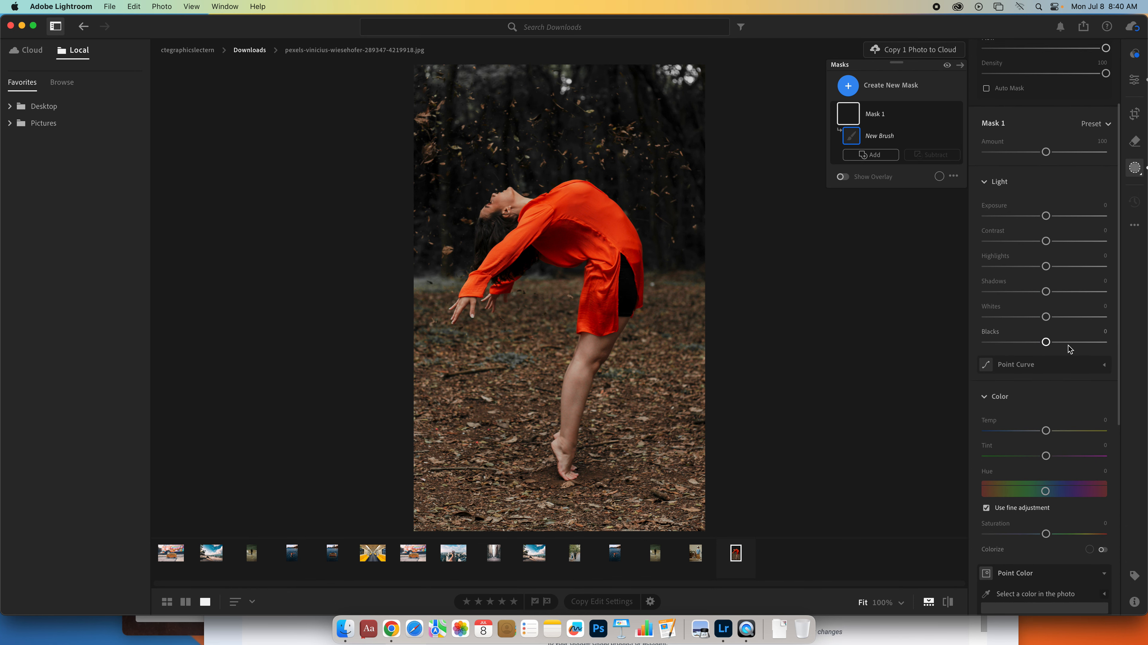
left_click(1094, 363)
left_click(1094, 361)
scroll(1097, 362, "up", 5)
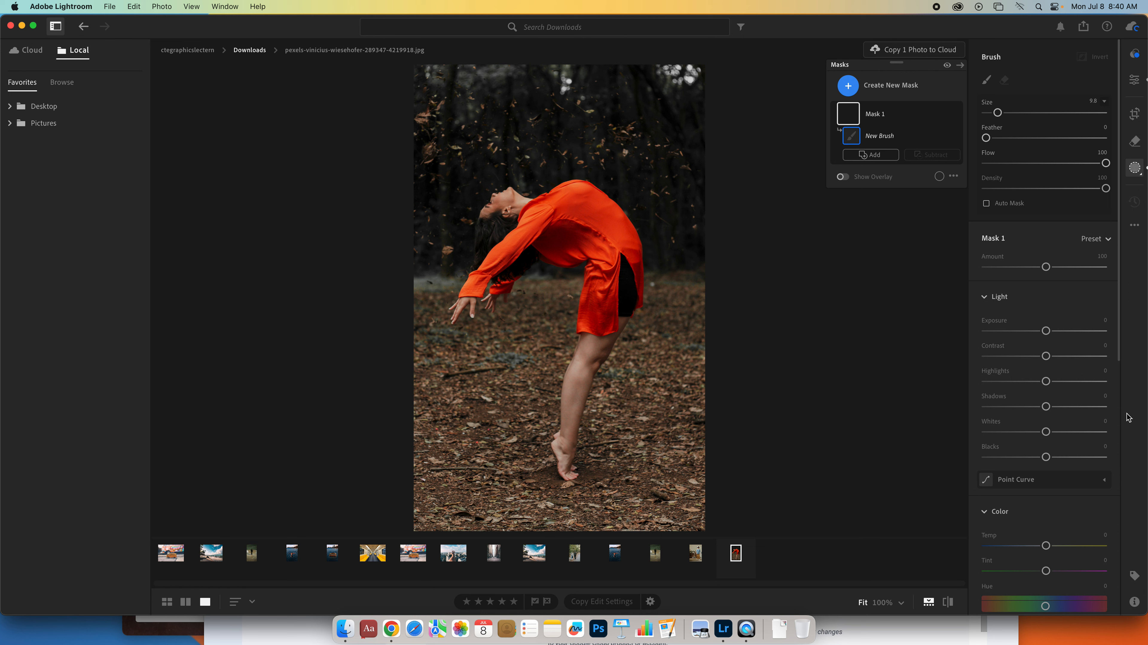
Step: Set the brush mask's saturation to -100 and paint it over the background around the dancer
left_click_drag(1120, 362, 1122, 494)
scroll(1048, 294, "down", 4)
left_click_drag(1046, 277, 1034, 278)
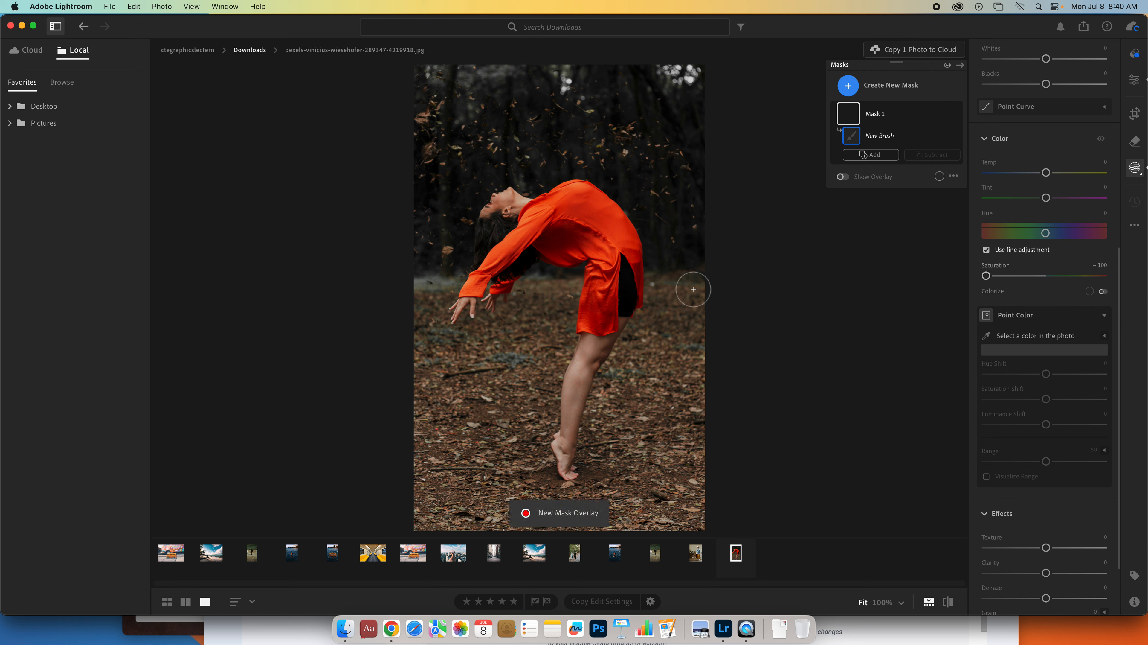
mouse_move(694, 287)
left_mouse_down()
mouse_move(691, 474)
mouse_move(682, 400)
mouse_move(690, 240)
left_mouse_up()
mouse_move(629, 130)
left_mouse_down()
mouse_move(509, 90)
mouse_move(430, 86)
mouse_move(429, 128)
mouse_move(448, 158)
mouse_move(418, 256)
mouse_move(415, 327)
mouse_move(421, 371)
mouse_move(450, 367)
left_mouse_up()
Step: Zoom to 100% and brush the background between the arm and dress, comparing with the original and undoing and redoing the stroke
left_click(544, 346)
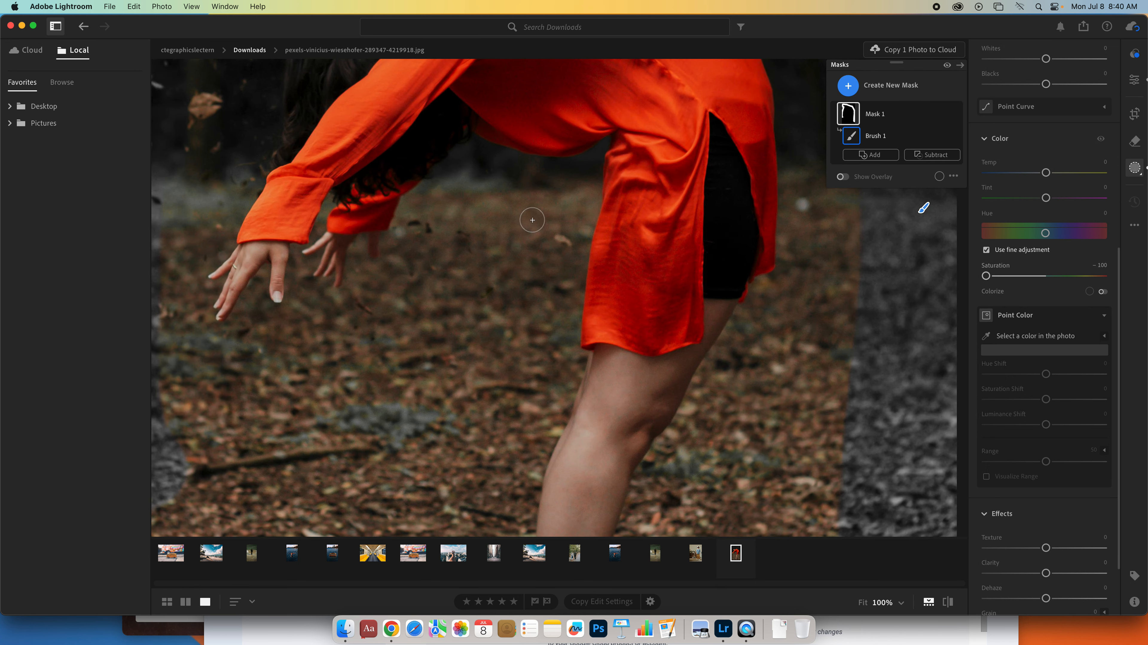
mouse_move(500, 180)
left_mouse_down()
mouse_move(589, 174)
mouse_move(563, 384)
mouse_move(560, 170)
mouse_move(571, 194)
mouse_move(542, 201)
mouse_move(559, 193)
mouse_move(461, 192)
left_mouse_up()
key("super+z")
key("backslash")
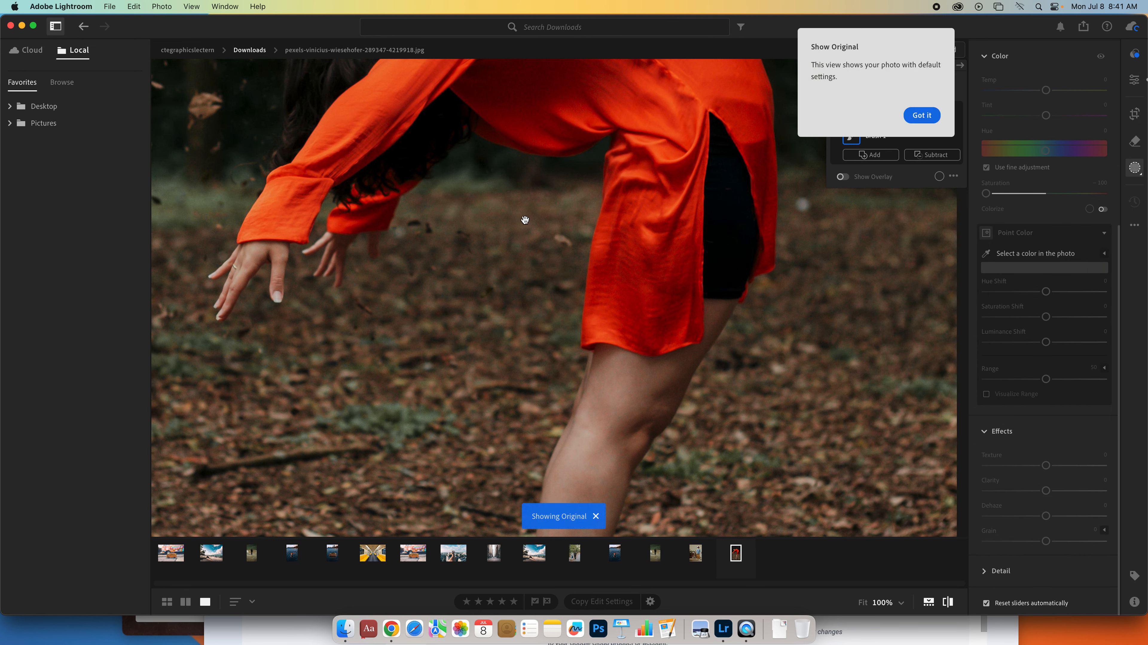
left_click(923, 115)
key("super+z")
key("super+z")
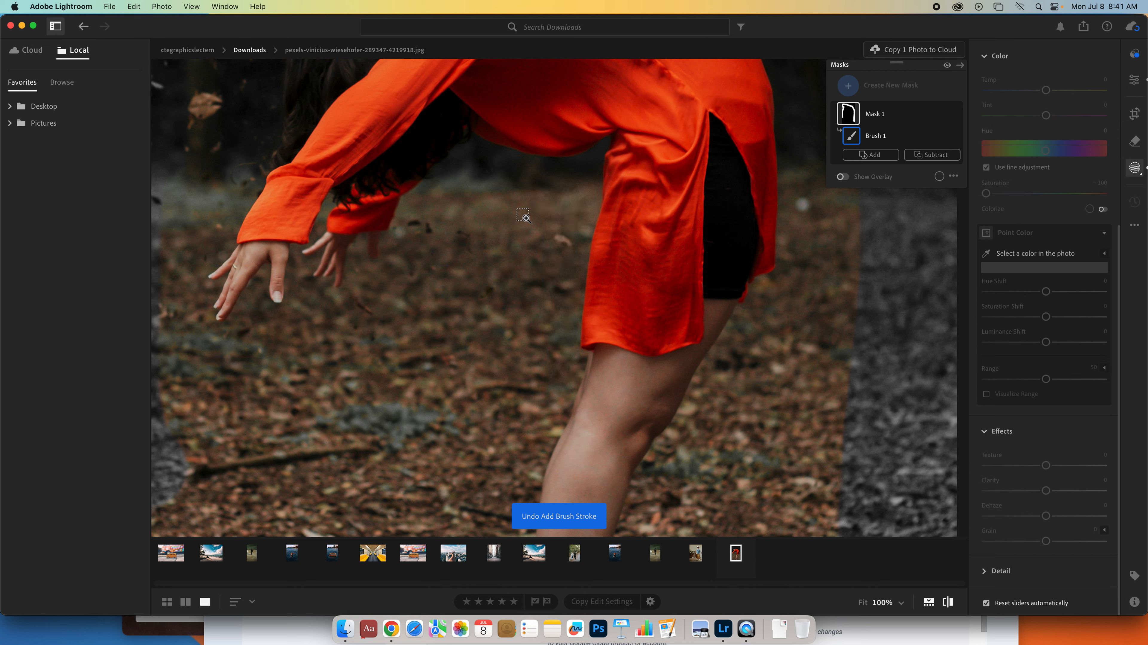
key("super+shift+z")
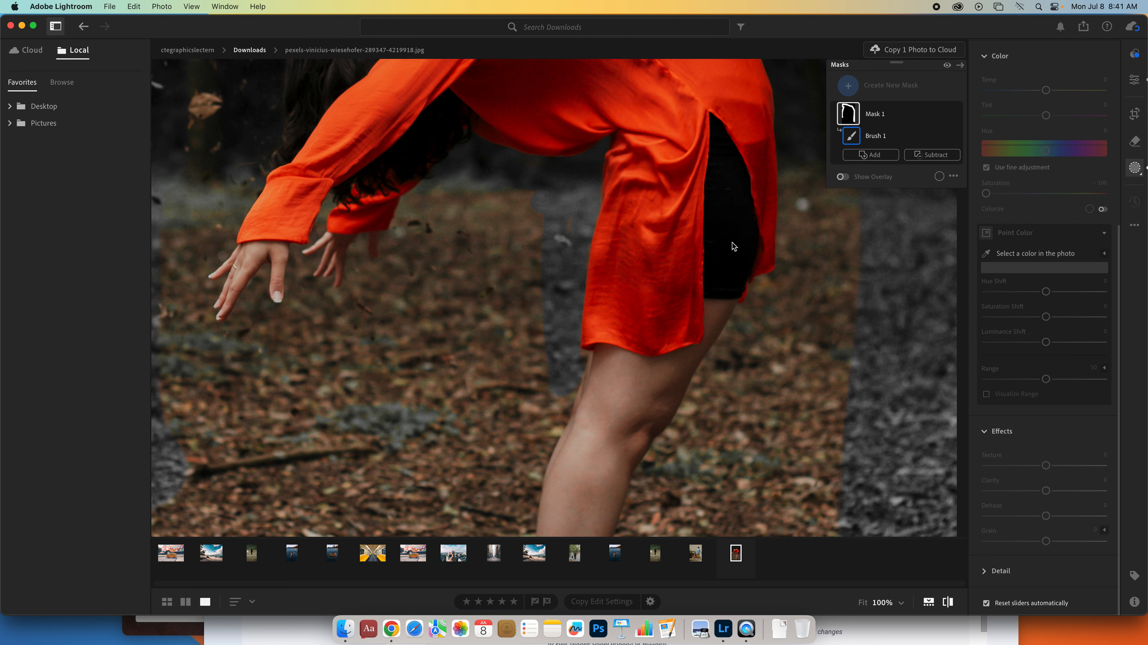
Step: Fit the whole photo in view, leave the original view and brush the ground behind the dancer's leg
left_click_drag(763, 241, 763, 233)
left_click(763, 233)
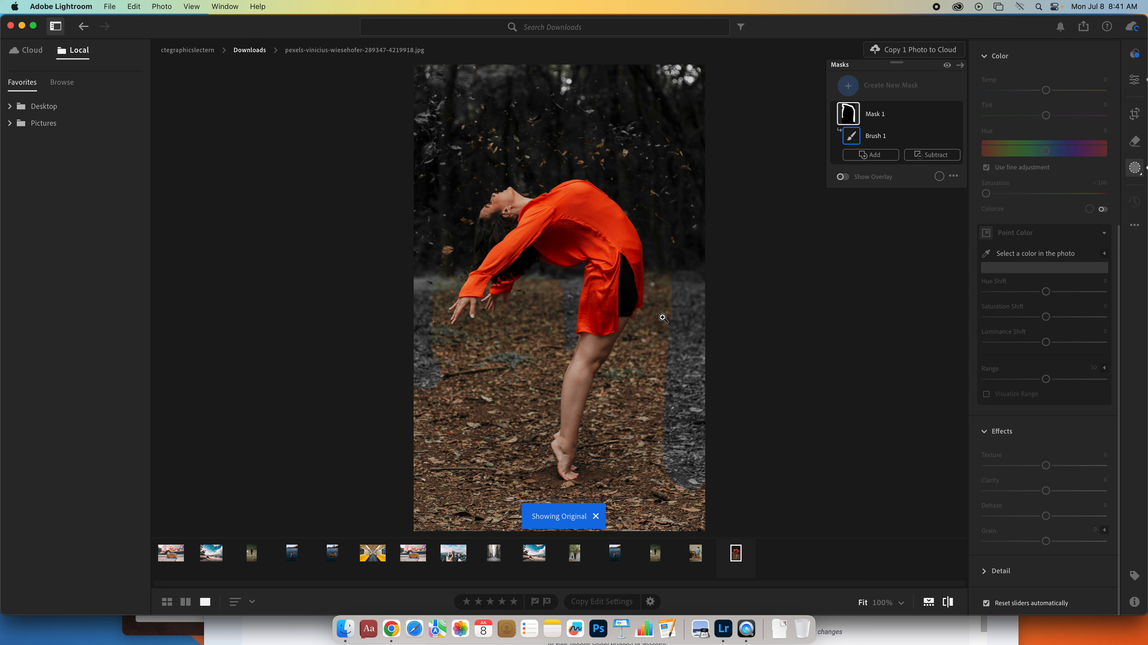
left_click(596, 516)
mouse_move(653, 392)
left_mouse_down()
mouse_move(657, 422)
mouse_move(649, 385)
left_mouse_up()
mouse_move(624, 434)
left_mouse_down()
mouse_move(609, 465)
mouse_move(652, 485)
left_mouse_up()
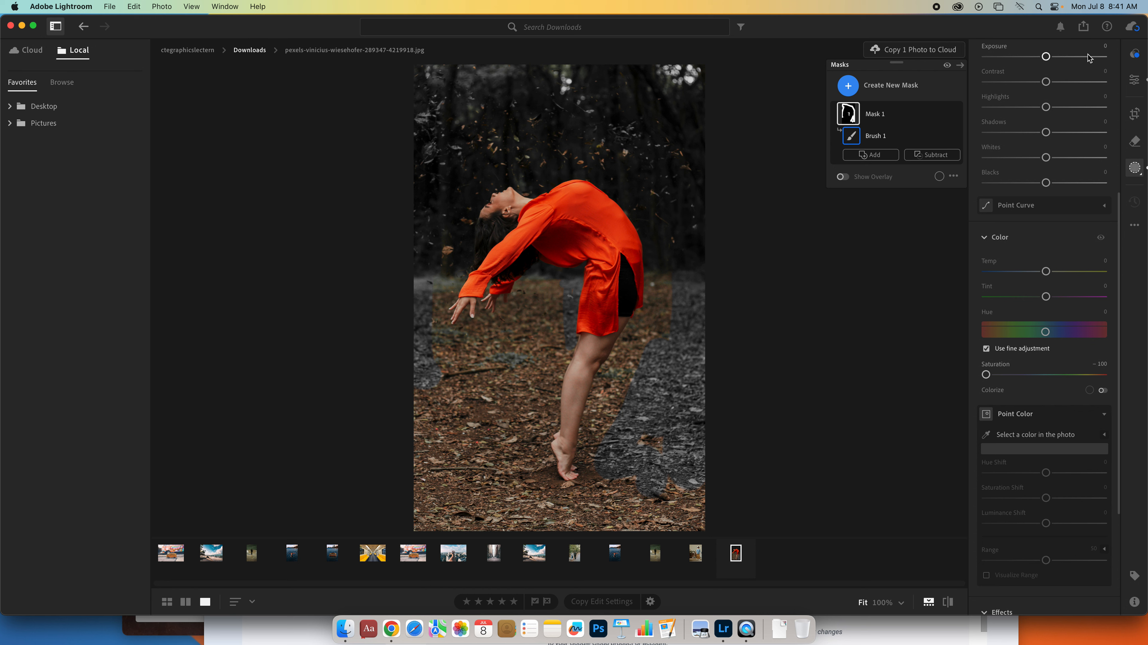
Step: Start exporting the photo as a full-size JPG (Large) and choose the Desktop as the destination
left_click(1084, 27)
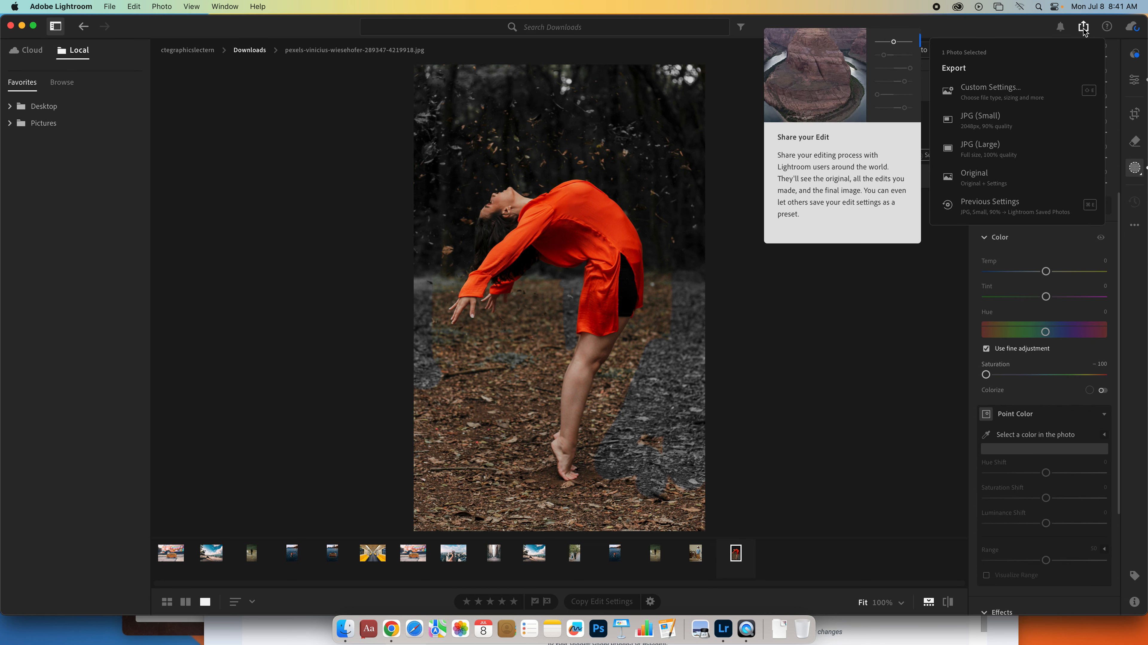
left_click(991, 155)
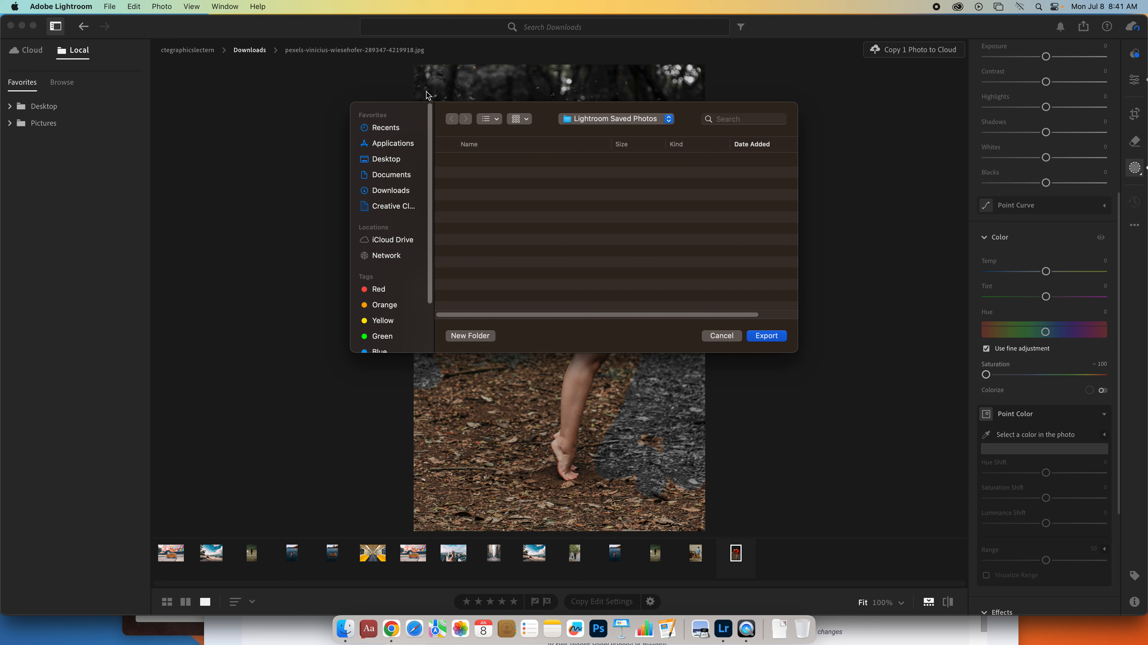
left_click(633, 120)
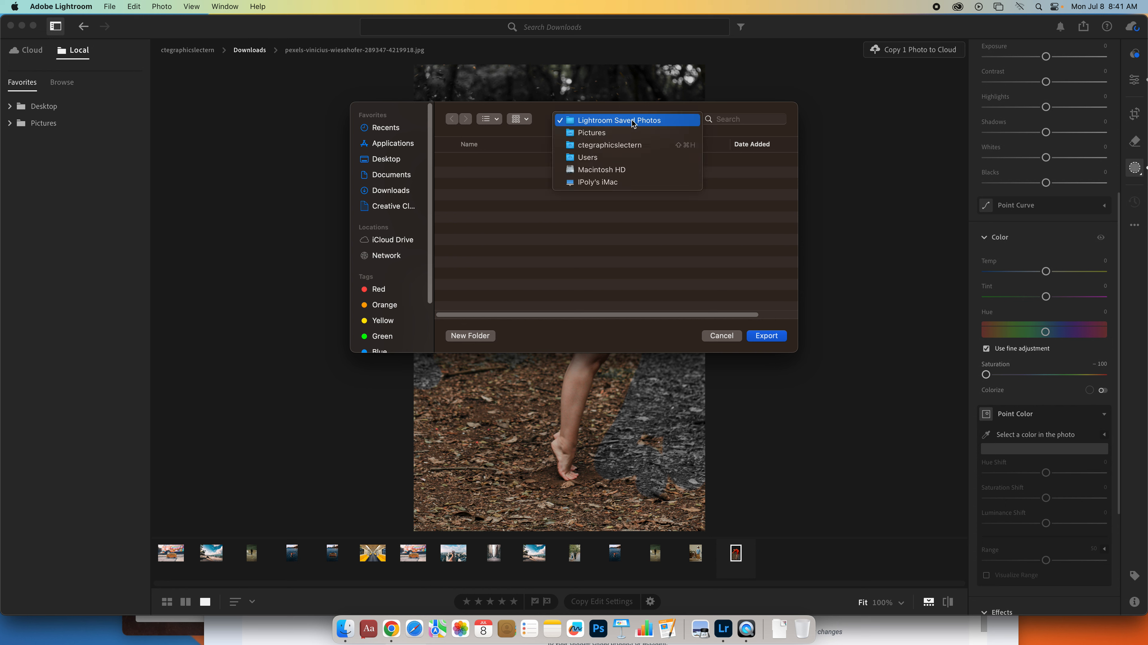
left_click(387, 159)
left_click(387, 159)
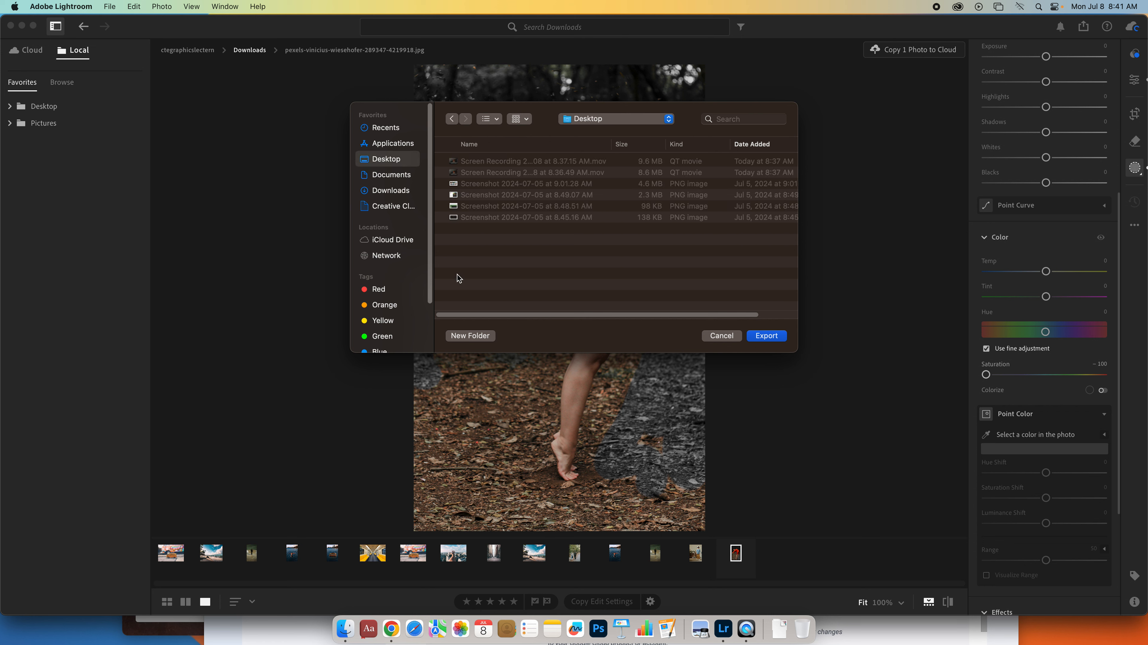
Step: Create a folder named "Color Splash" on the Desktop and export the photo into it
left_click(478, 337)
key("BackSpace")
type("o")
key("BackSpace")
type("Color S")
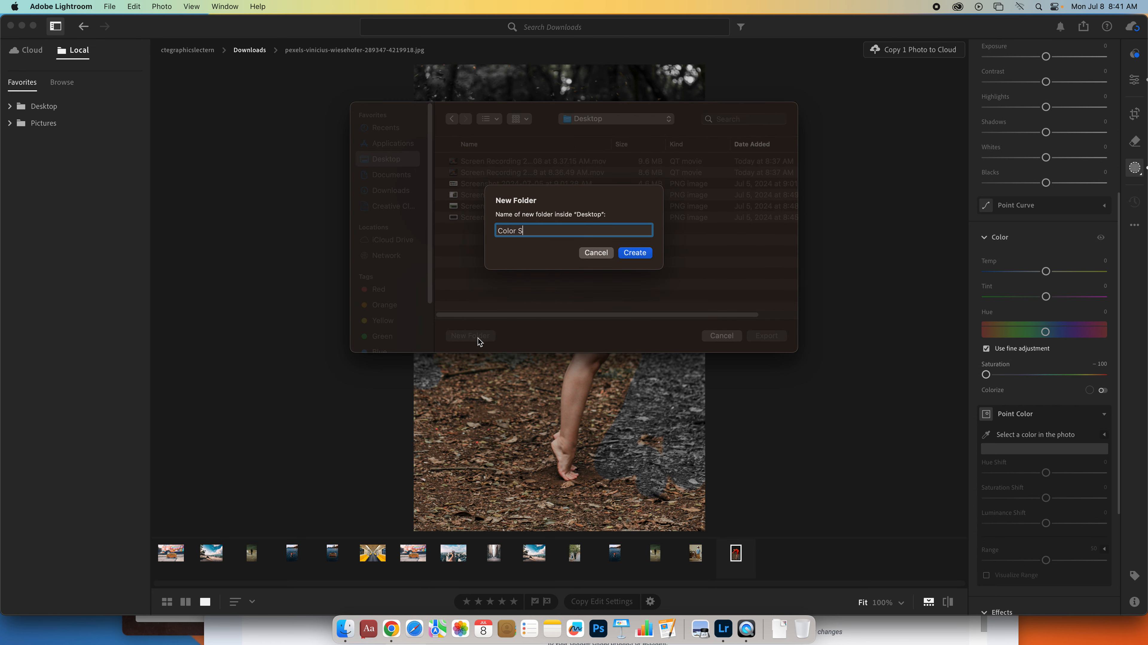
type("plash")
key("Return")
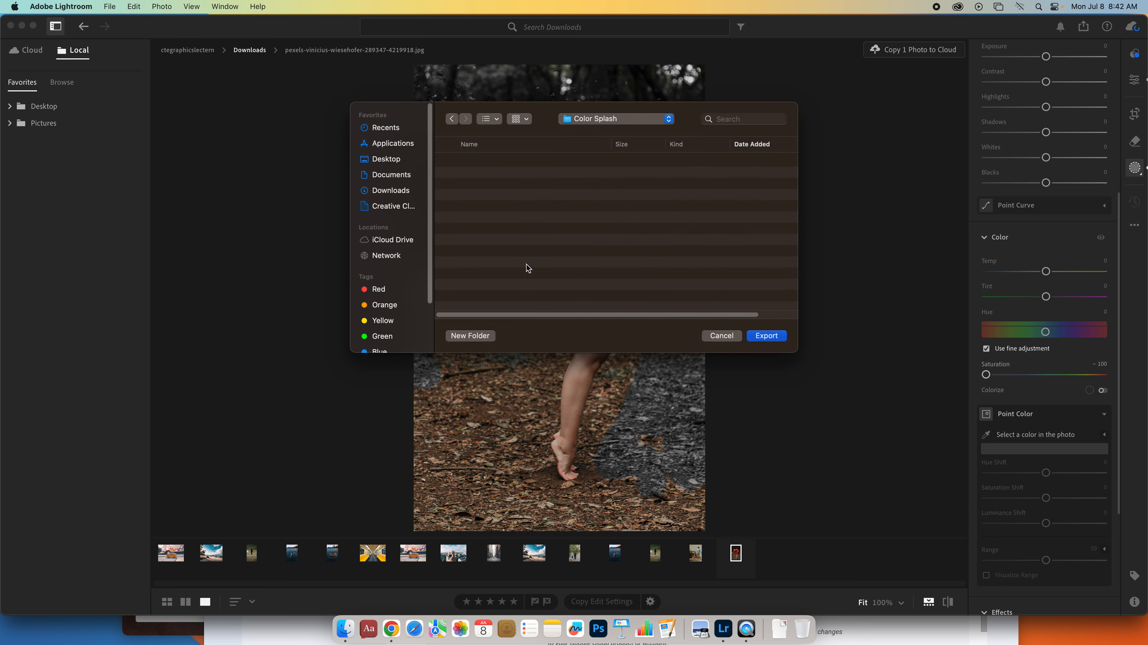
left_click(767, 335)
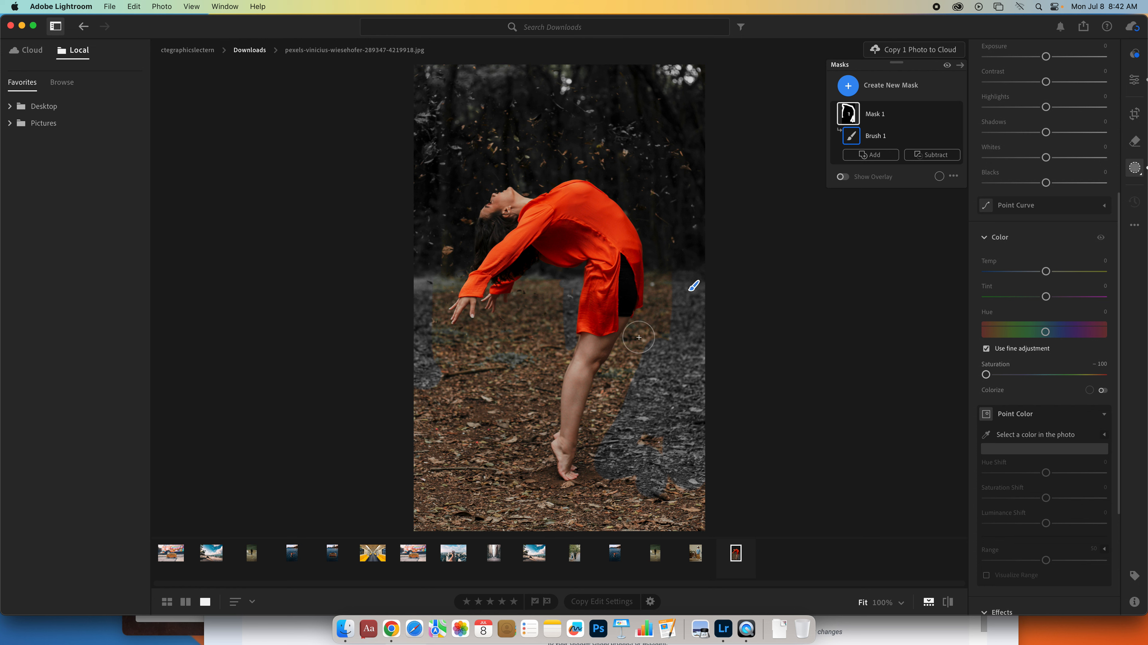
Step: Switch to Finder and open the exported JPG from the Desktop's Color Splash folder to check it
left_click(346, 629)
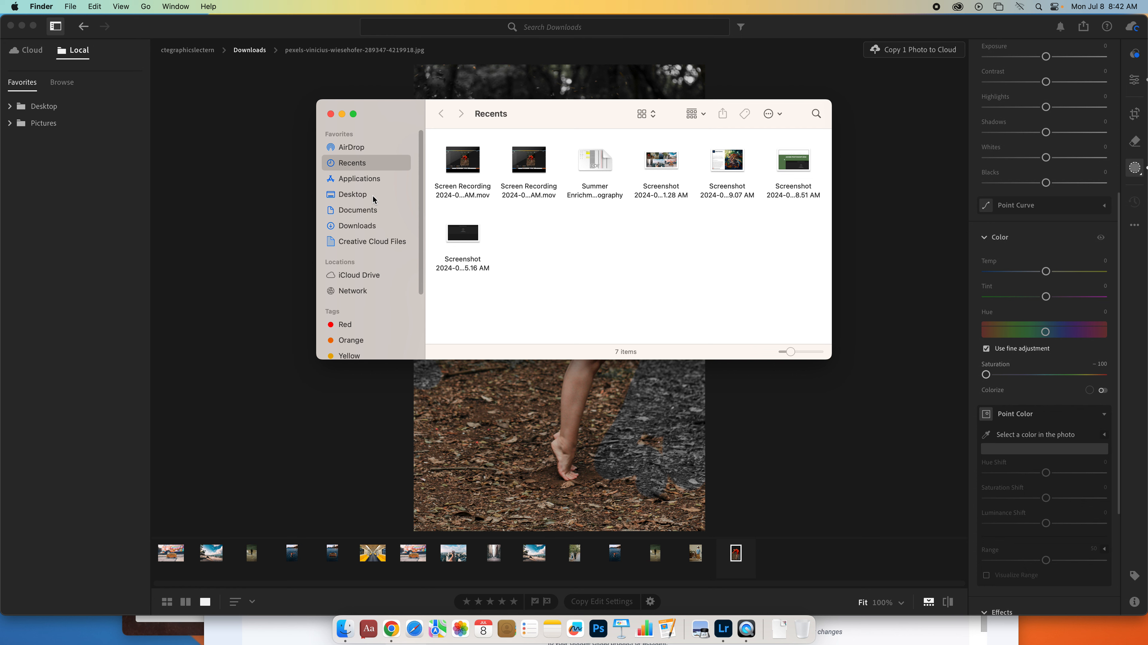
left_click(373, 196)
left_click(449, 159)
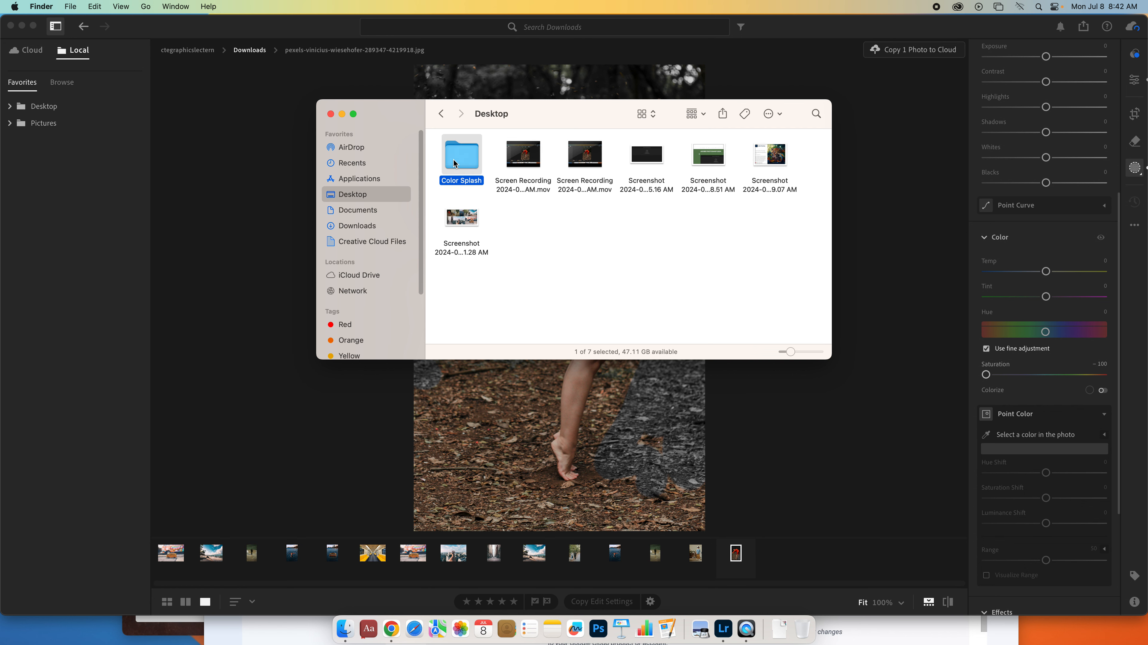
double_click(454, 162)
double_click(462, 159)
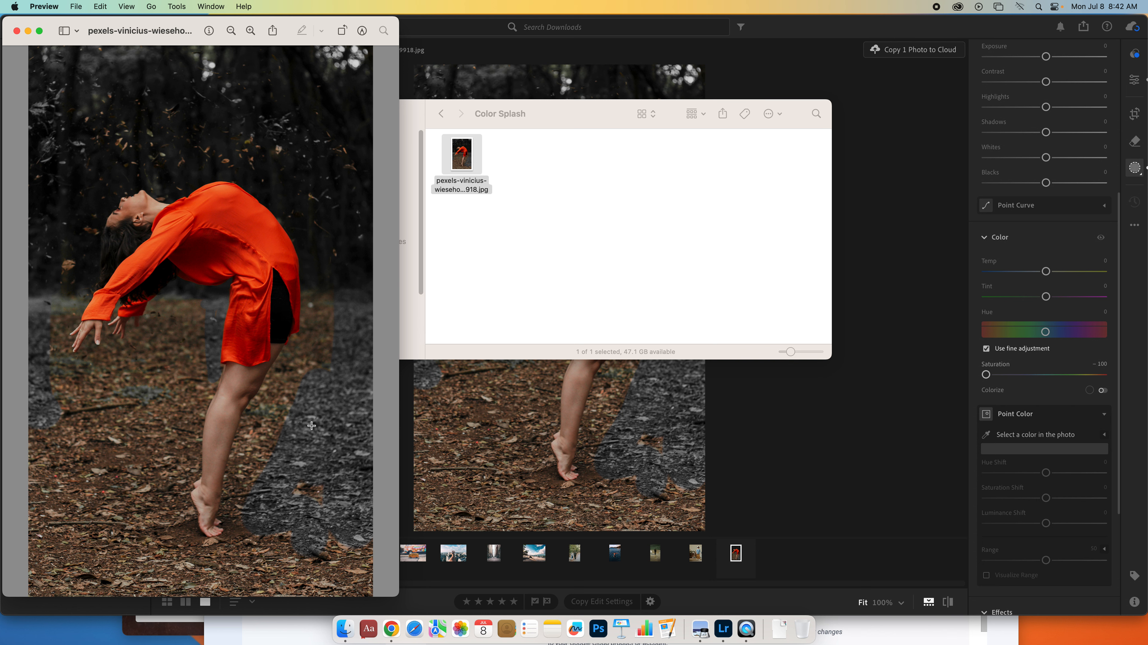
Step: Close the image preview, move the Finder window off the photo and return to Lightroom
left_click(17, 31)
left_click_drag(543, 120, 819, 529)
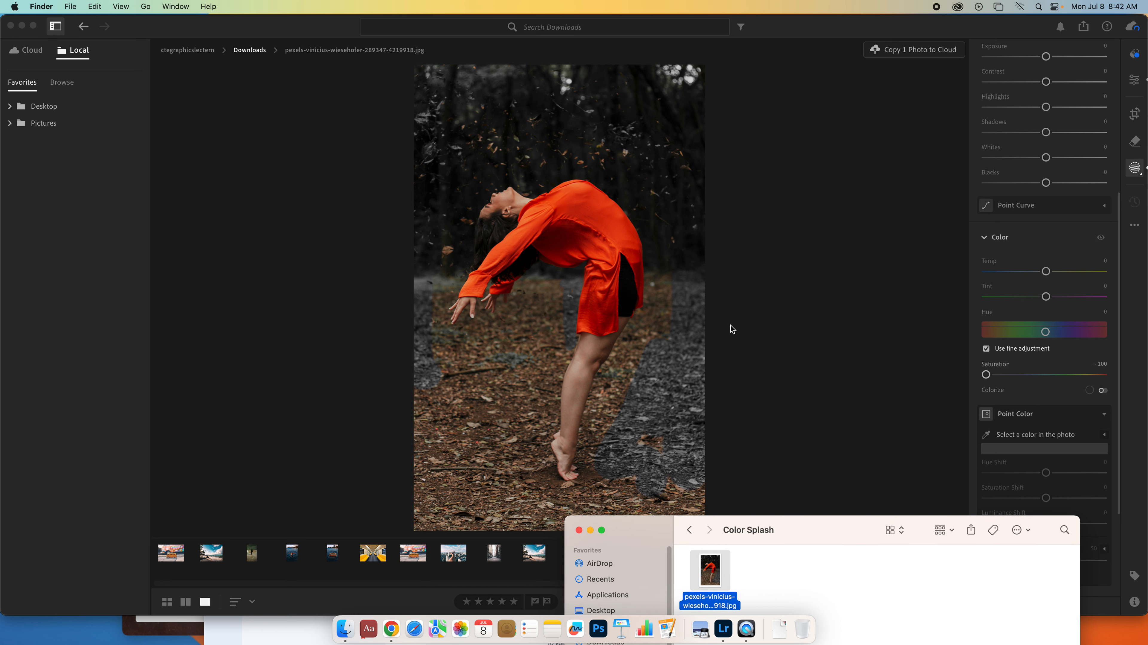
left_click(810, 291)
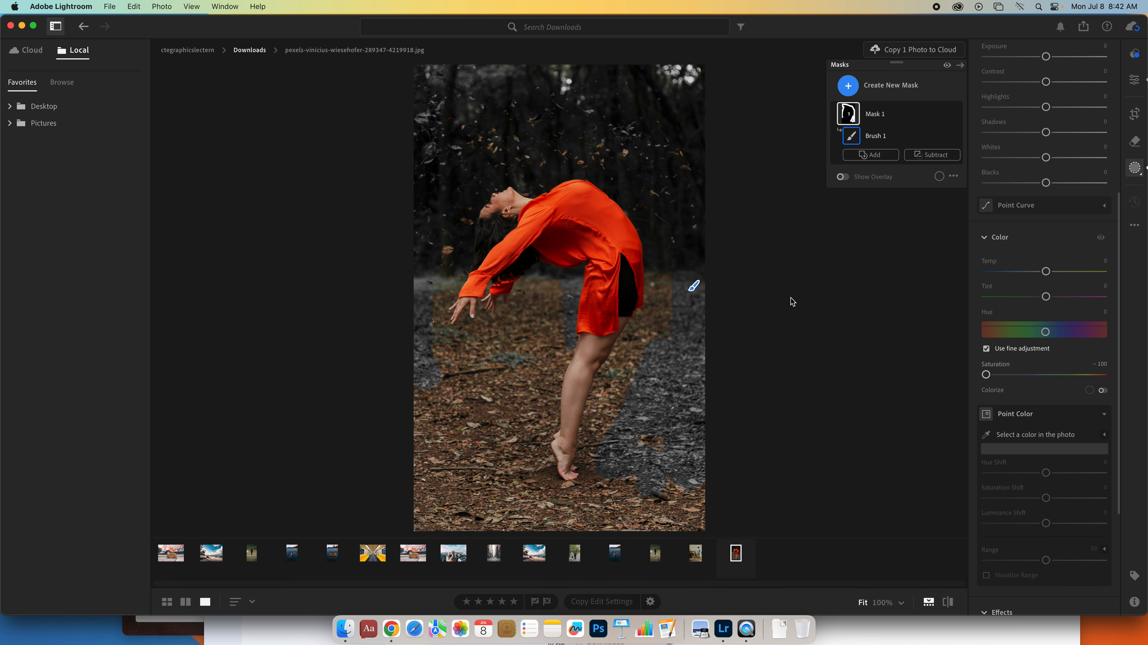